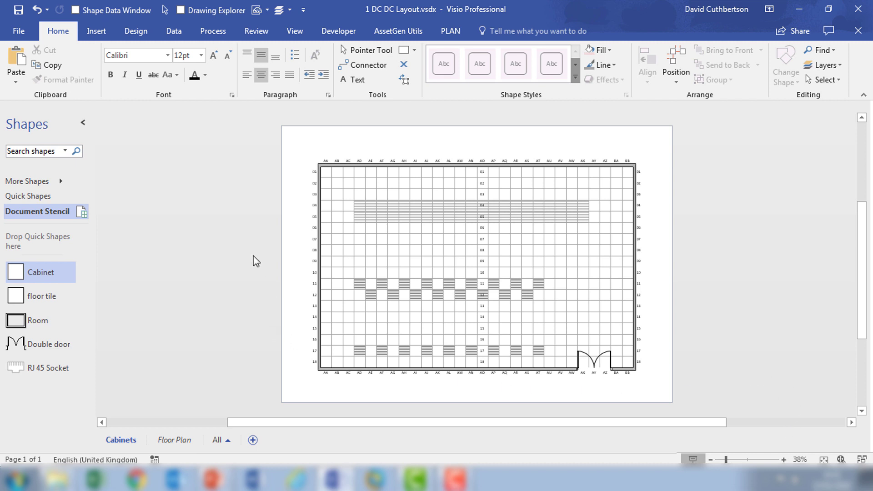
Import the Cabinet List.xlsx Excel workbook through Custom Import into the External Data window
click(169, 32)
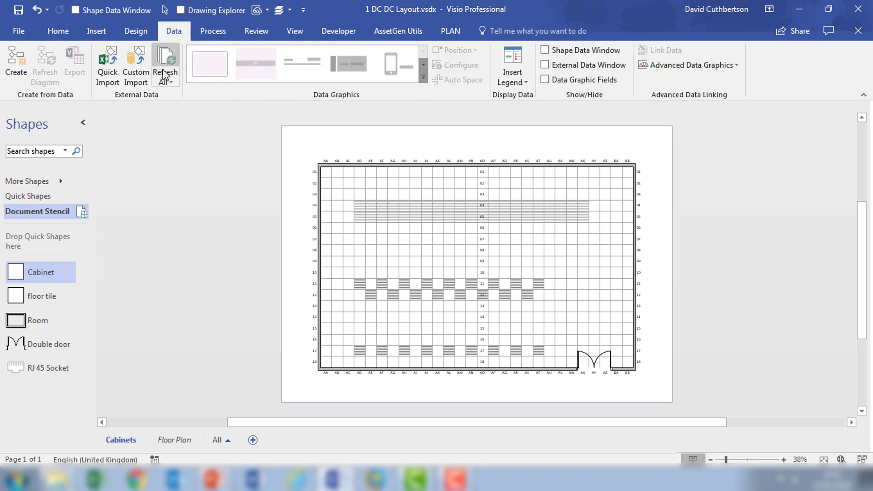
click(141, 73)
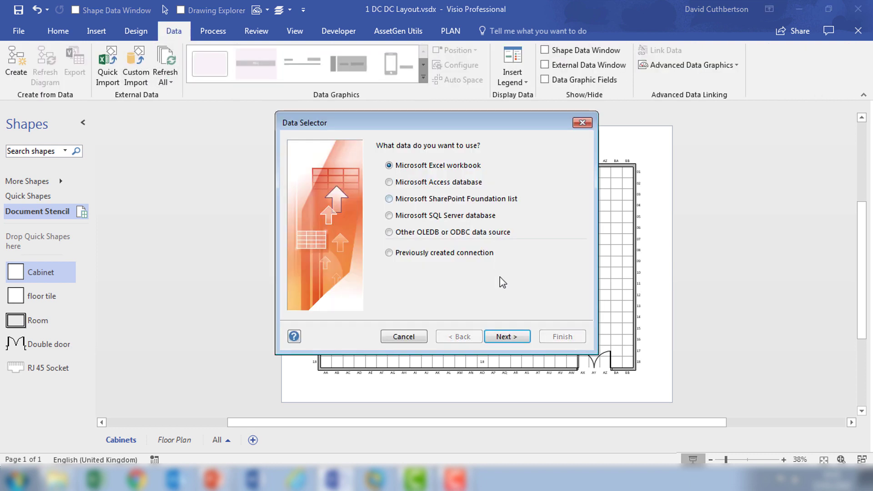
click(516, 337)
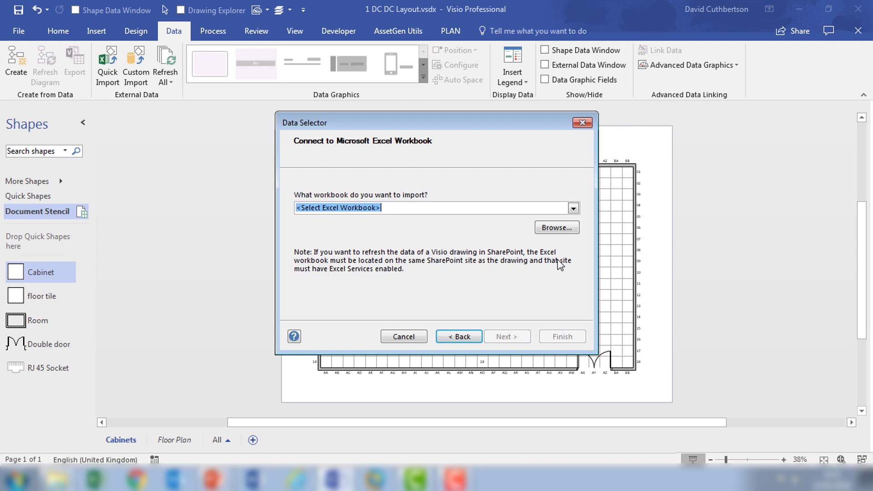
click(573, 208)
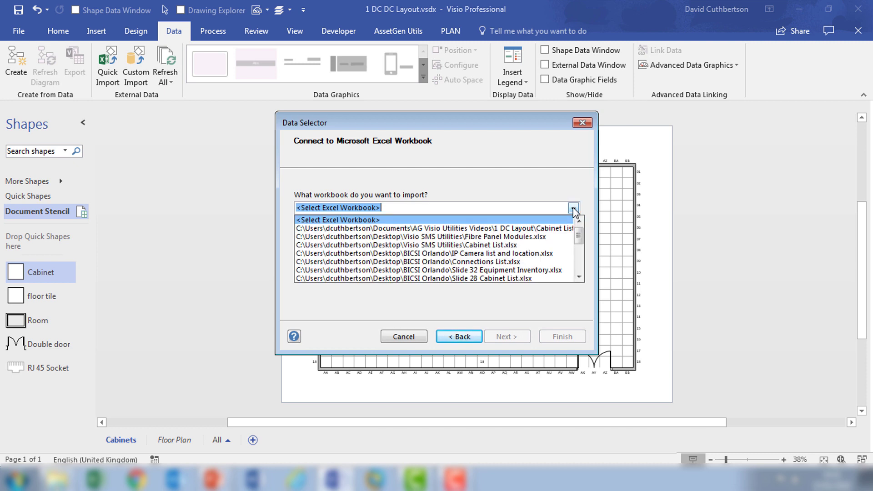
click(556, 228)
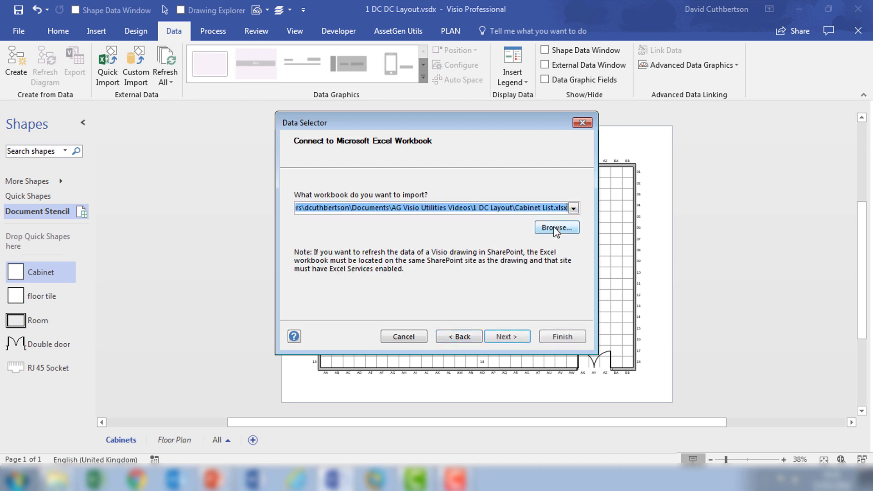
click(557, 337)
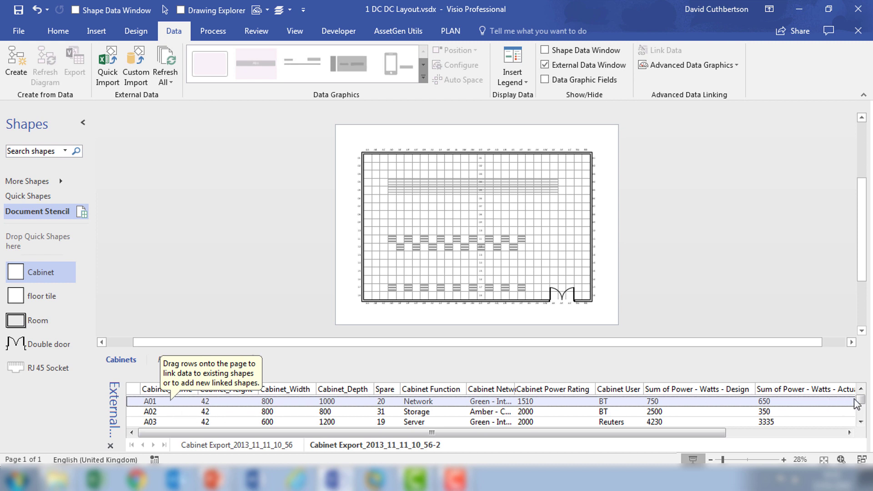
Drag all imported cabinet rows through VT Cabinet onto the page as linked shapes
scroll(864, 406, down, 1)
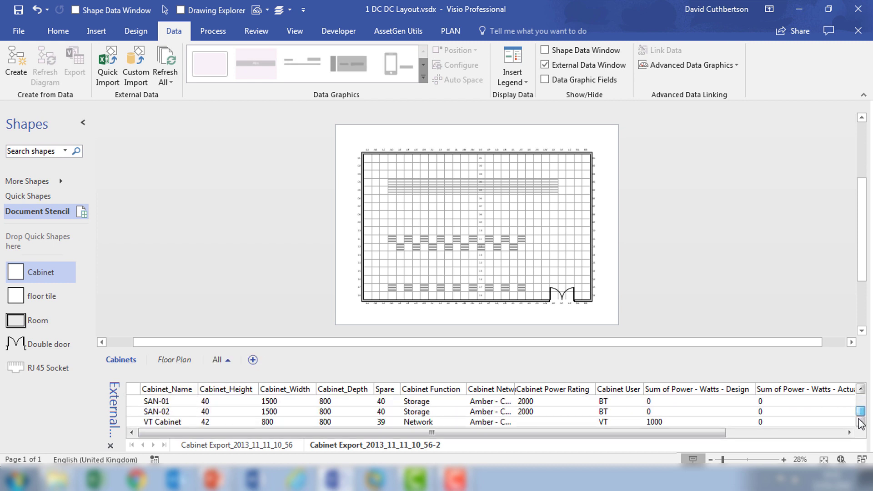
shift+click(308, 420)
drag(307, 420, 387, 165)
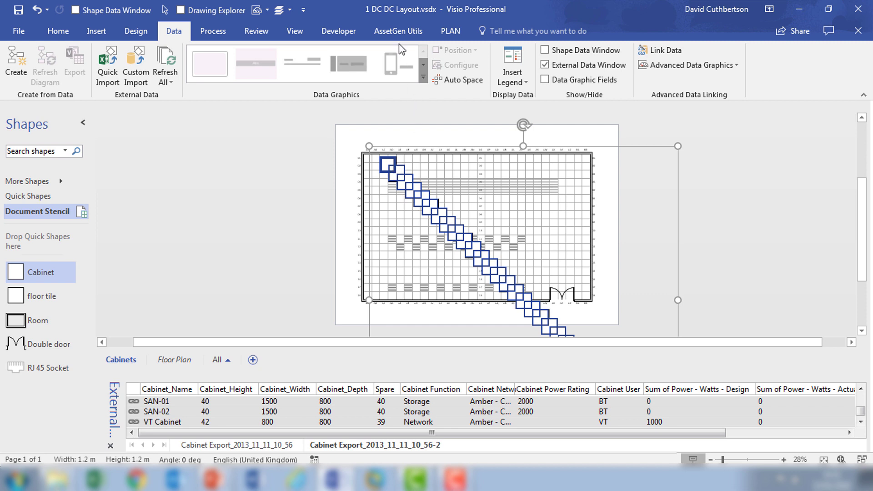
Resize the cabinets to 0.8 m wide by 1 m deep with AssetGen Utils
click(399, 32)
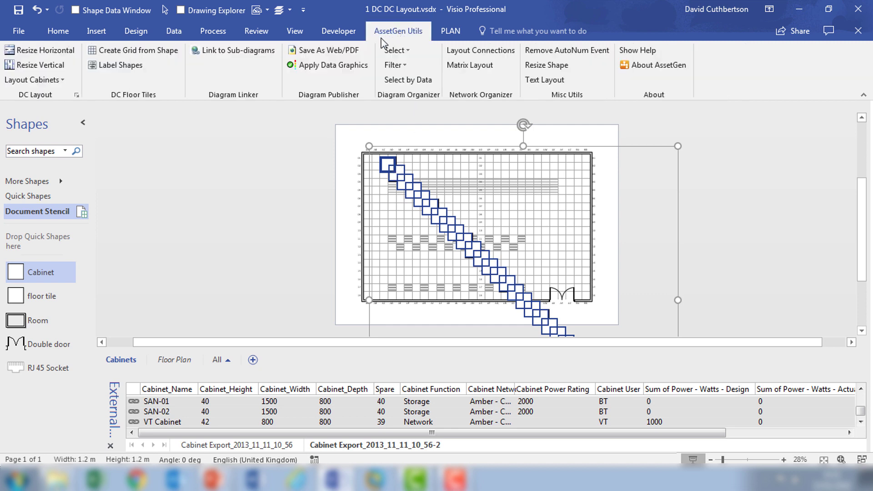
click(50, 68)
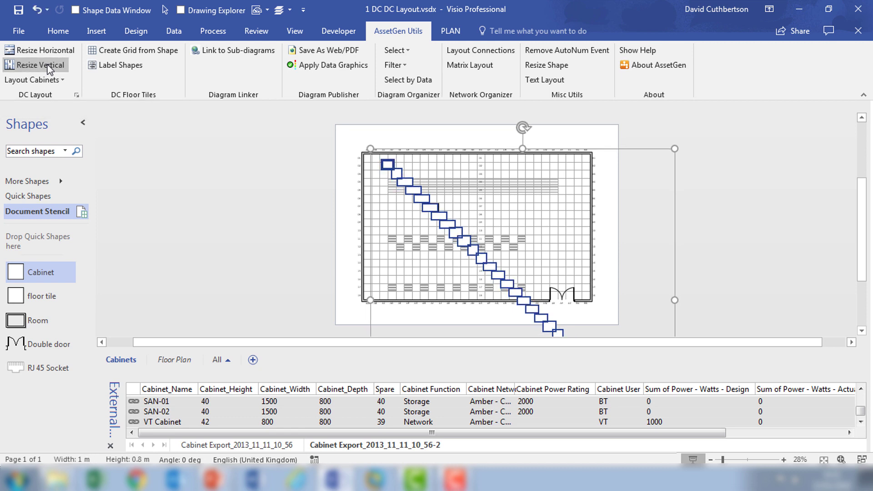
click(48, 54)
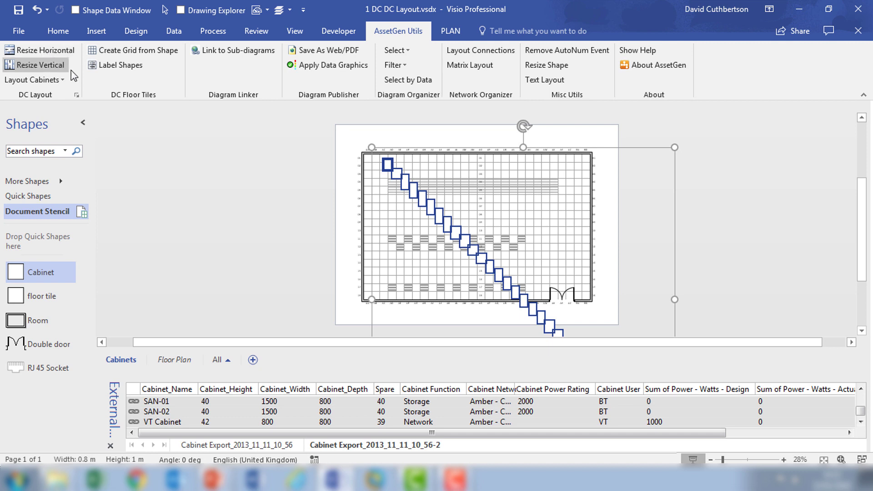
Lay out the cabinets left to right, top row first, and move them onto the floor tiles
click(62, 81)
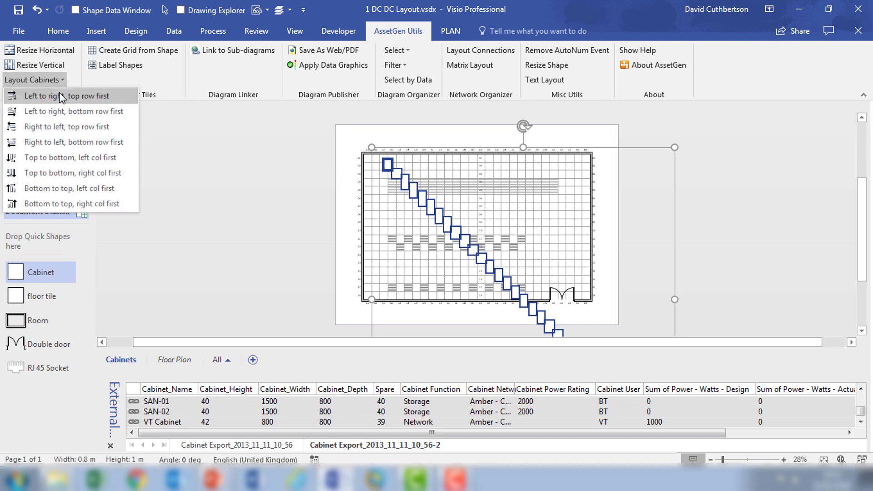
click(62, 96)
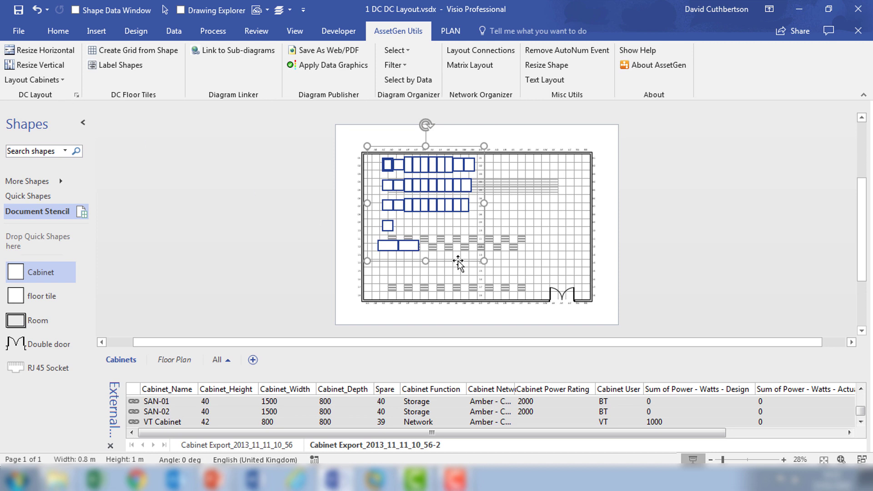
drag(457, 260, 462, 291)
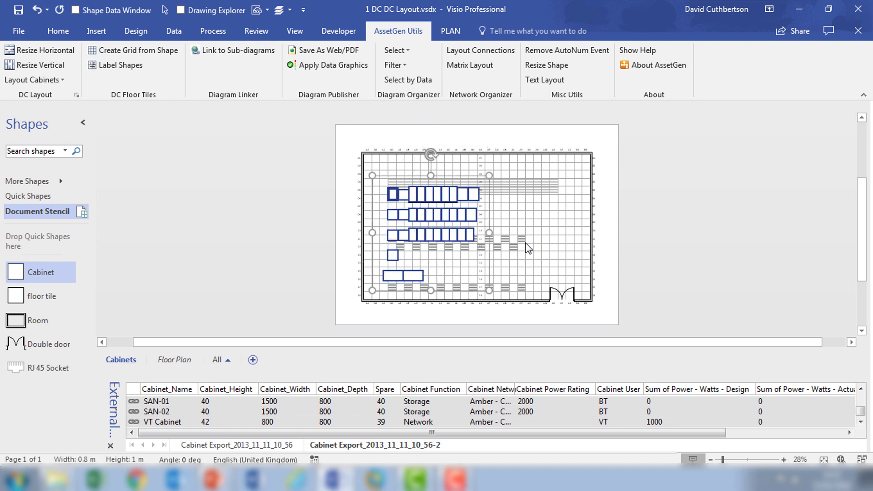
Apply the data graphic colouring cabinets as Network, Storage, Server or Unallocated, with name labels
click(173, 31)
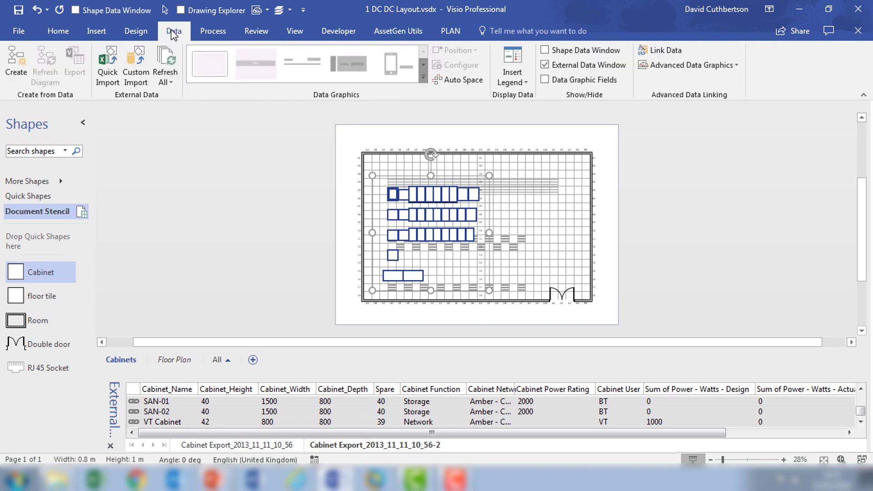
click(652, 65)
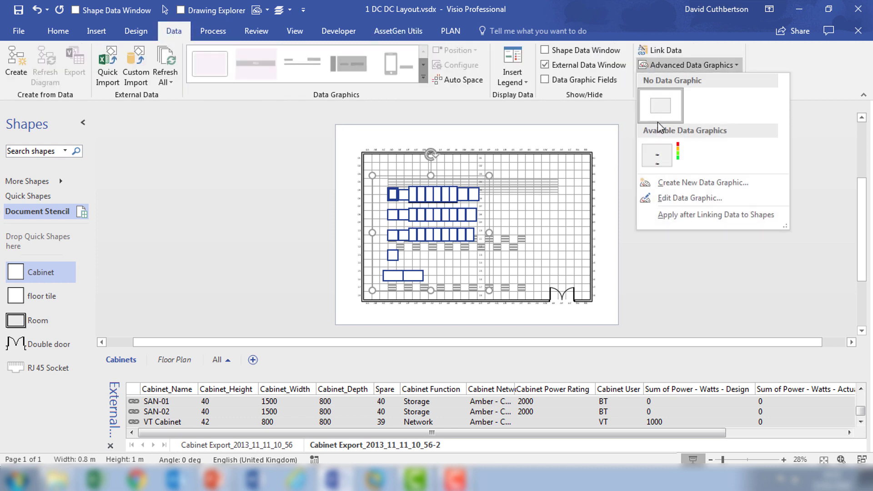
click(661, 157)
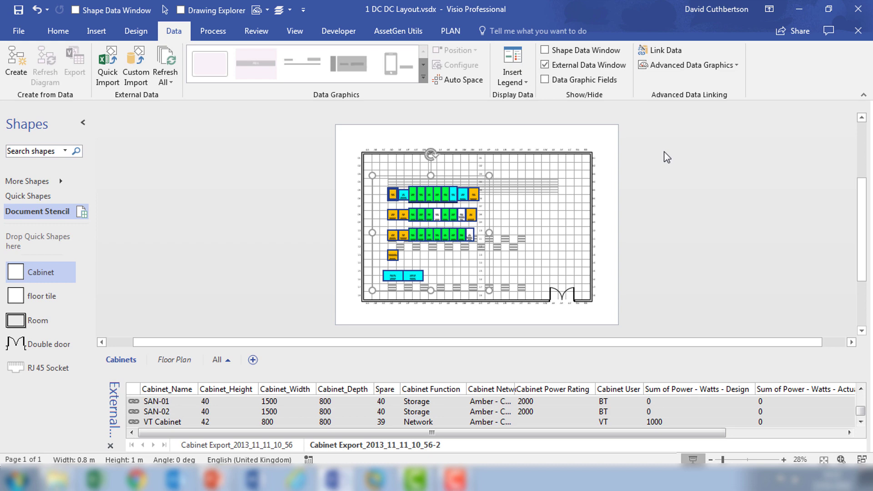
scroll(466, 216, up, 5)
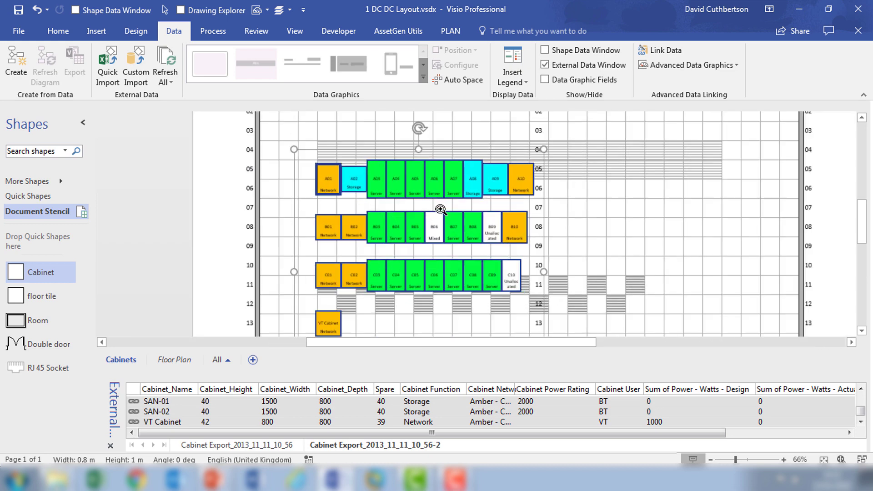
scroll(311, 151, up, 2)
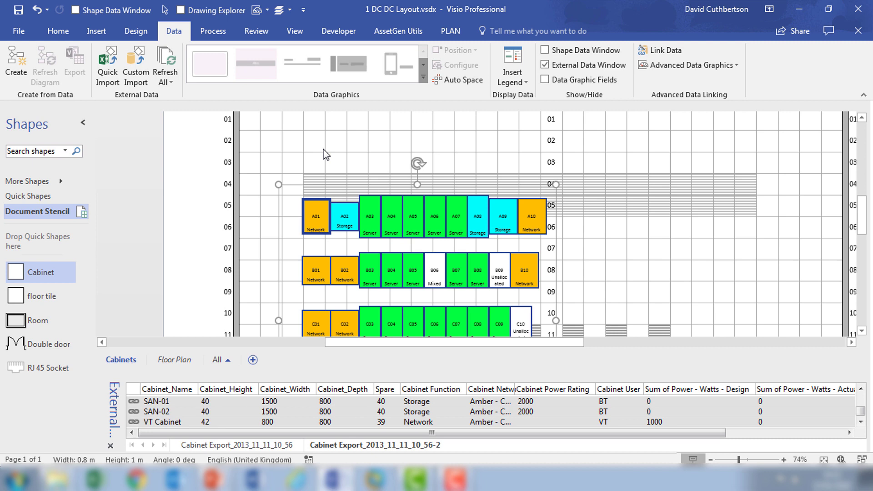
click(327, 157)
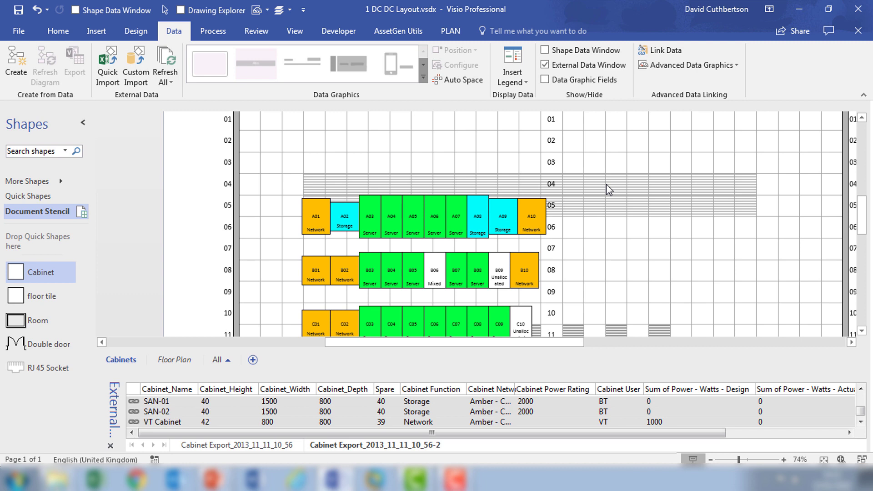
Select cabinets A01–A10 and bottom-align them
drag(271, 156, 442, 234)
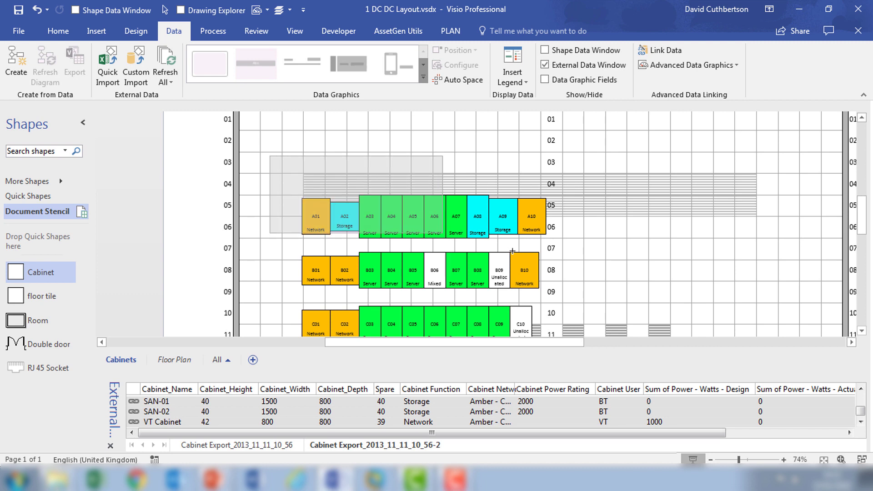
drag(512, 251, 591, 255)
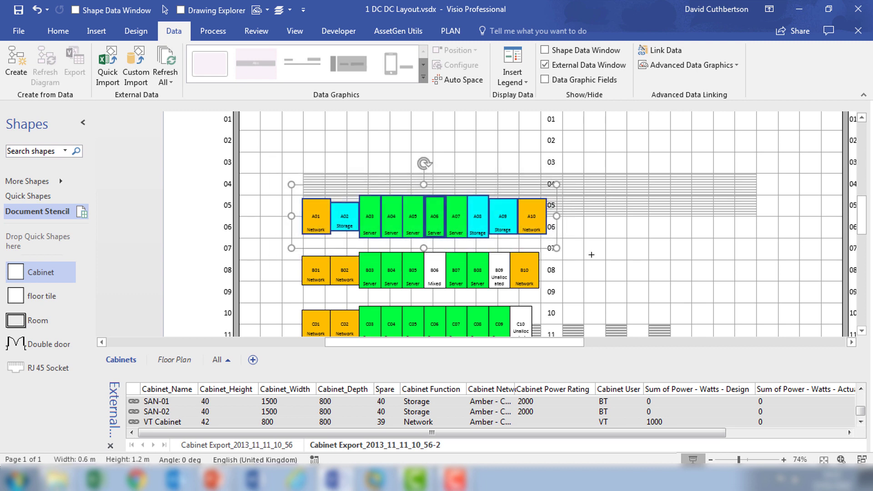
click(58, 31)
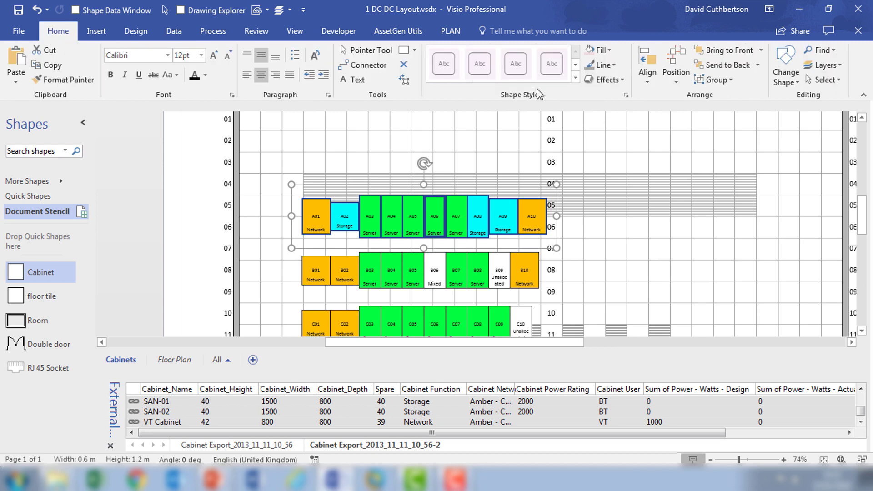
click(645, 78)
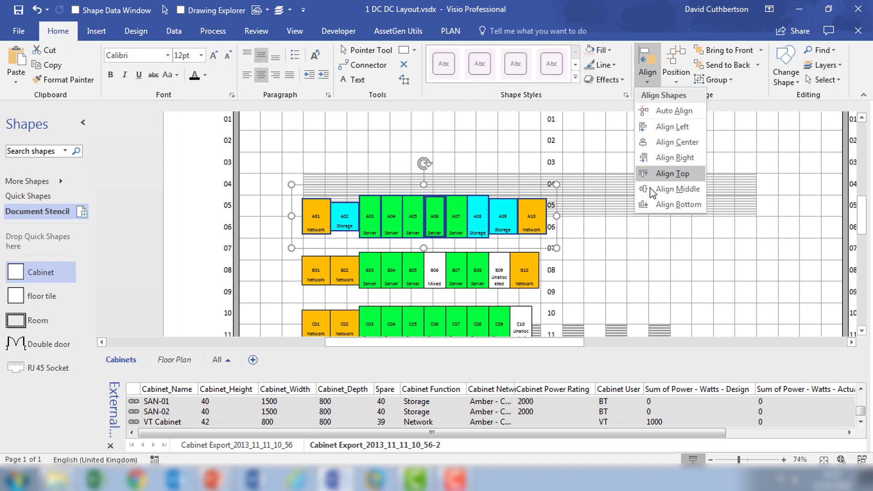
click(652, 202)
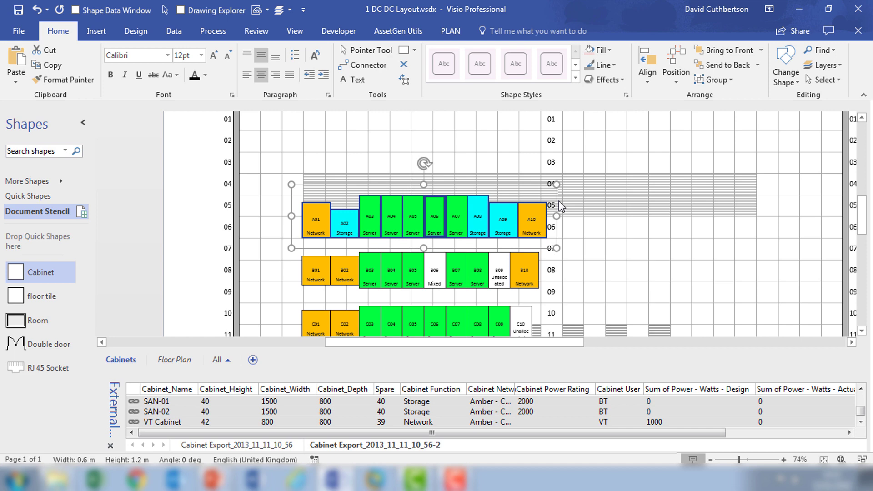
Move the A row up onto floor rows 02–03, nudging it slightly left
drag(526, 185, 529, 123)
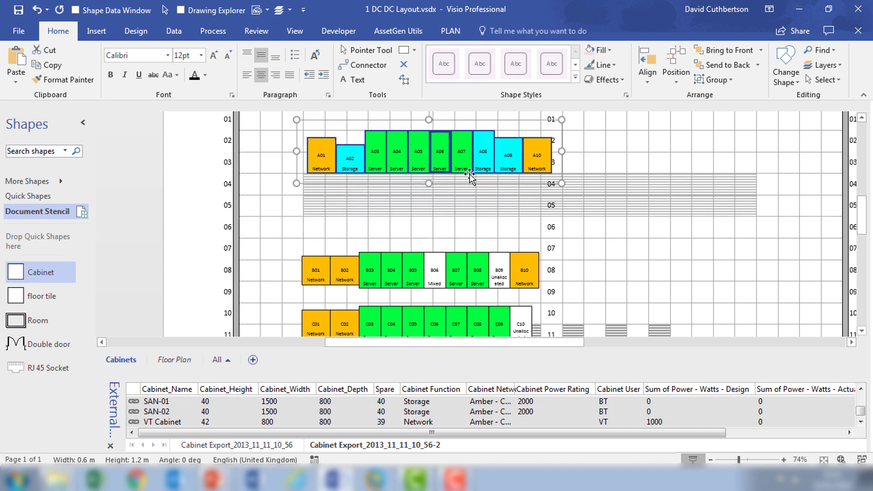
scroll(570, 173, up, 3)
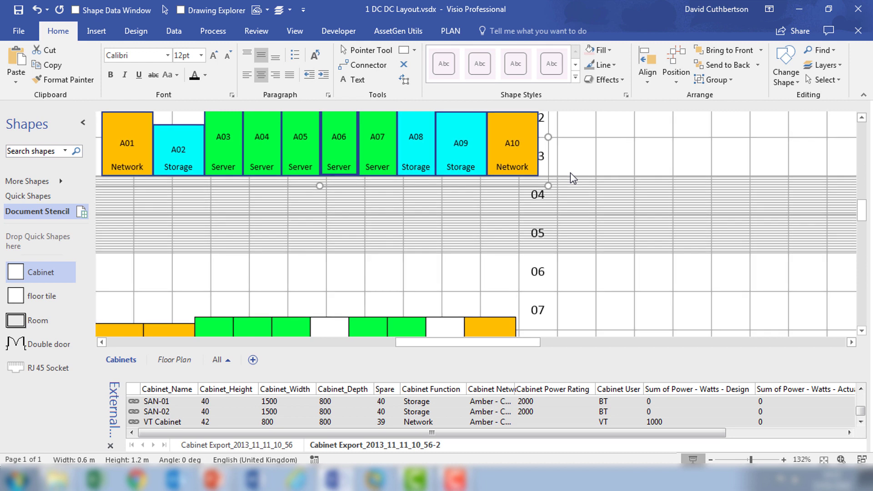
key(Left)
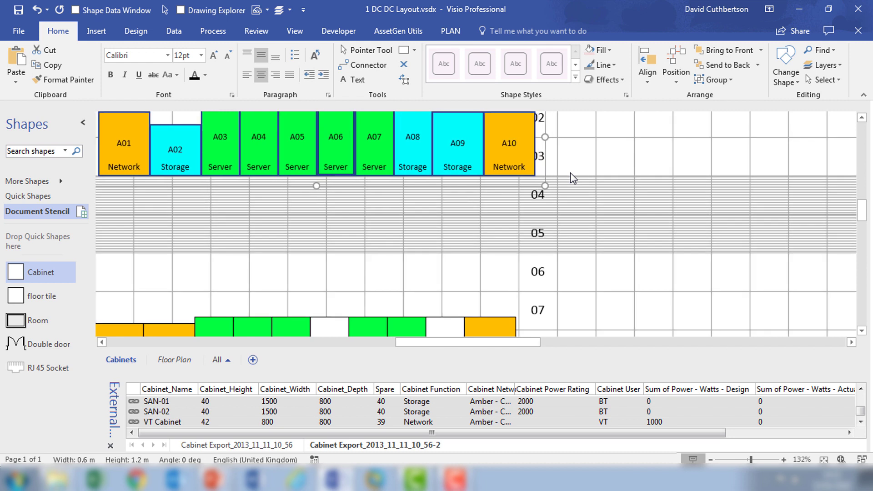
Top-align cabinets B01–B10 and move the row up to floor rows 06–07
click(588, 189)
scroll(582, 213, down, 2)
scroll(592, 236, down, 1)
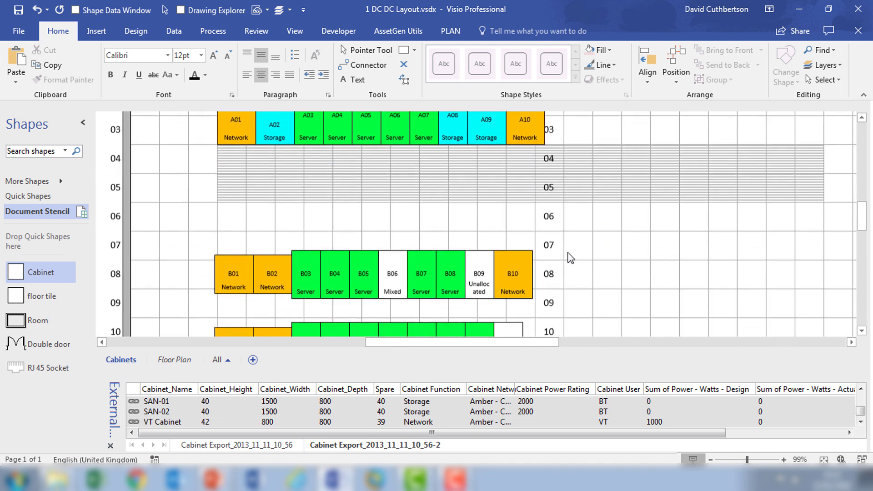
drag(179, 214, 576, 317)
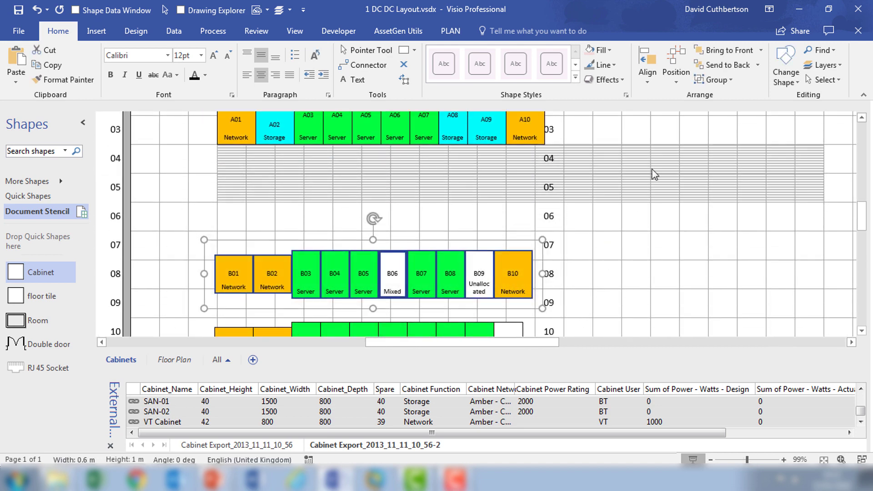
click(648, 73)
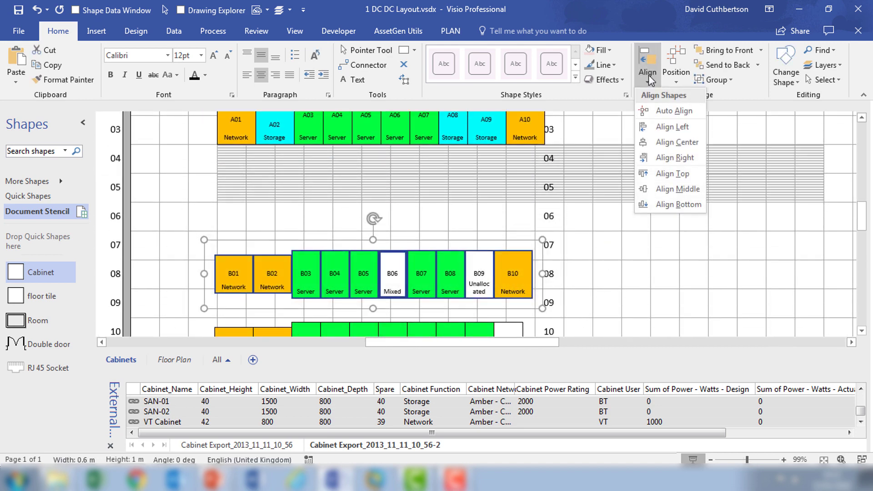
click(651, 172)
drag(494, 241, 497, 192)
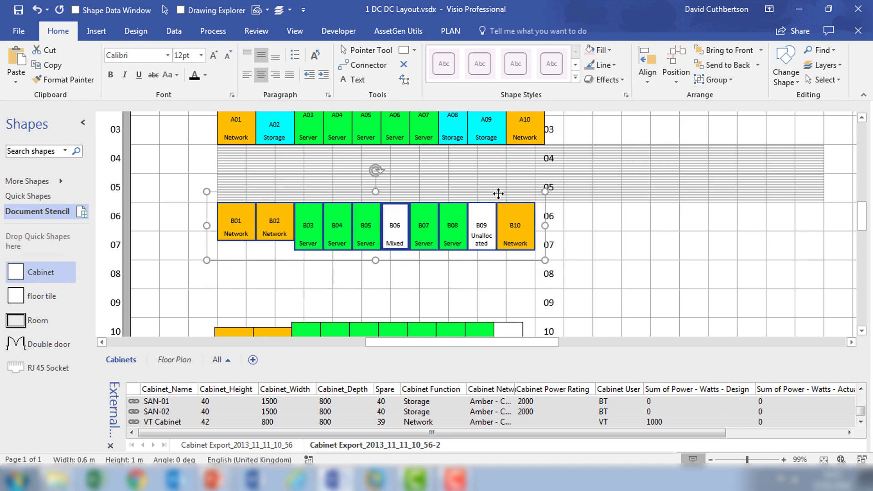
Bottom-align cabinets C01–C10 and move the row onto floor rows 09–10
click(620, 227)
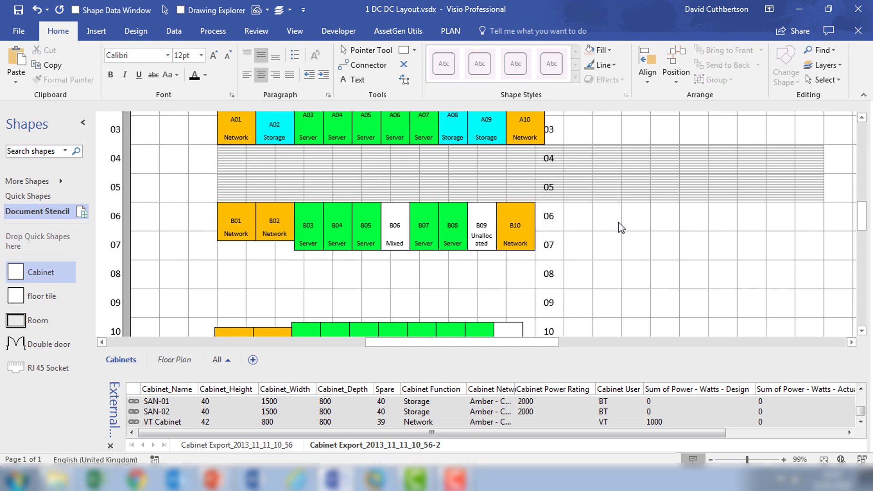
scroll(620, 228, down, 4)
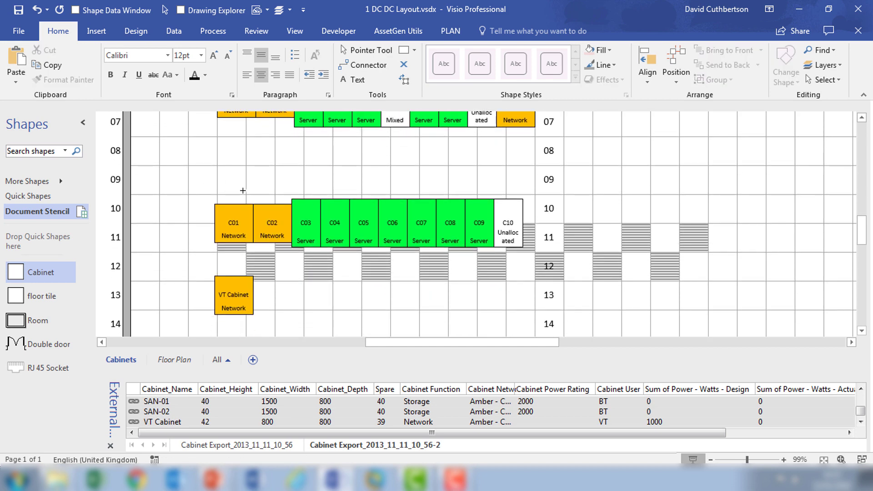
drag(188, 168, 575, 265)
click(647, 79)
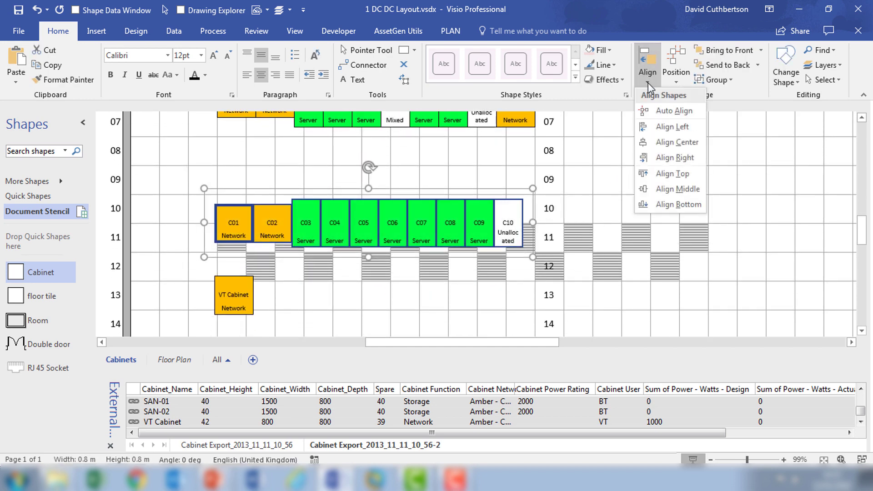
click(657, 205)
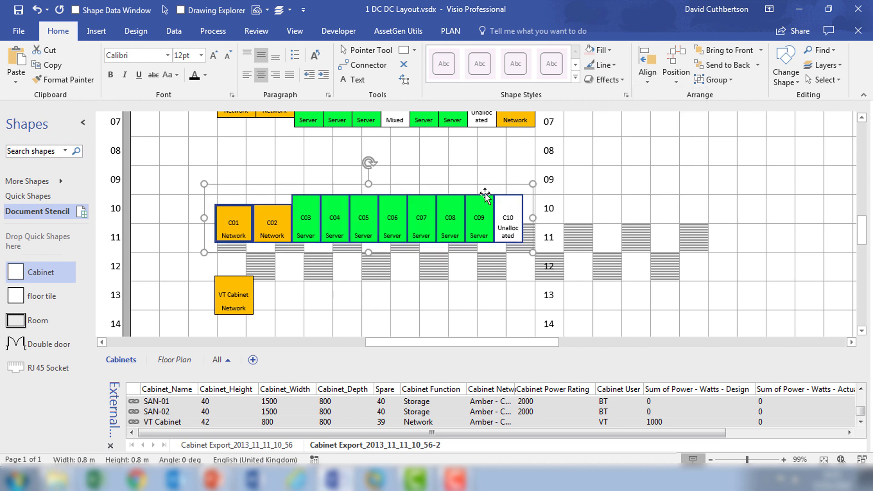
drag(476, 184, 482, 163)
key(Left)
key(Left)
key(Left)
key(Left)
key(Left)
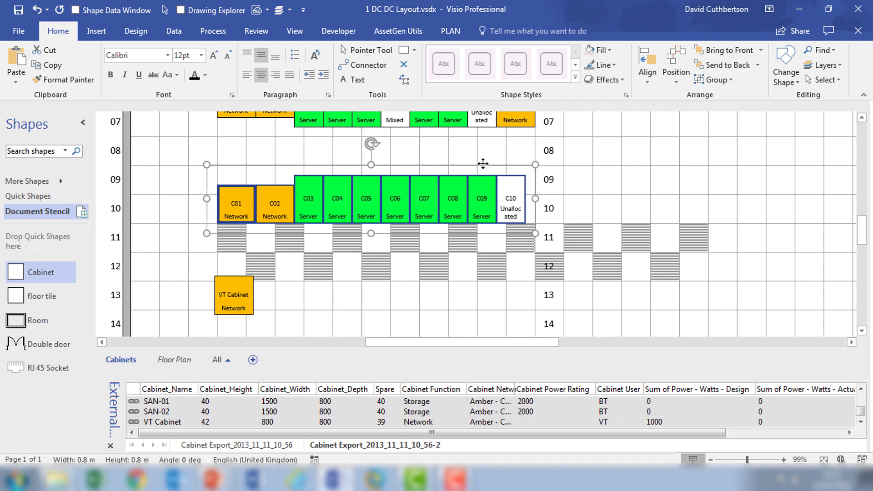
key(Down)
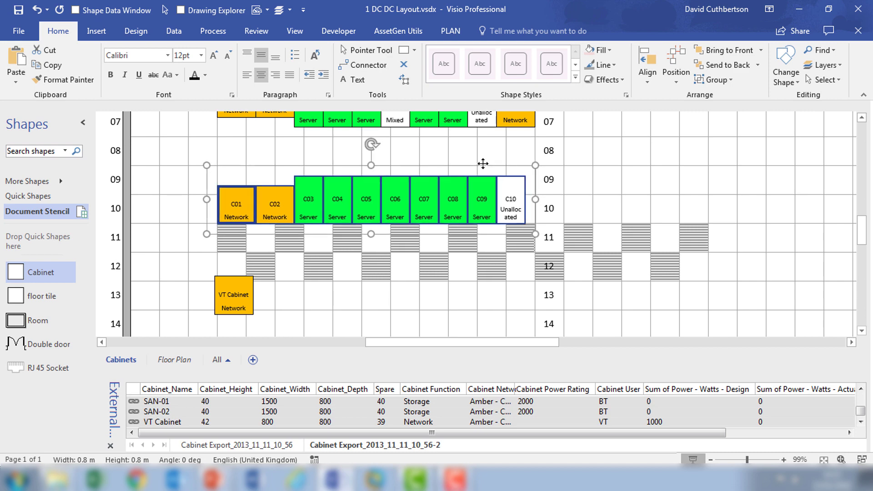
click(599, 185)
Zoom out to 50% and marquee-select the SAN-01 and SAN-02 cabinets
scroll(626, 197, down, 3)
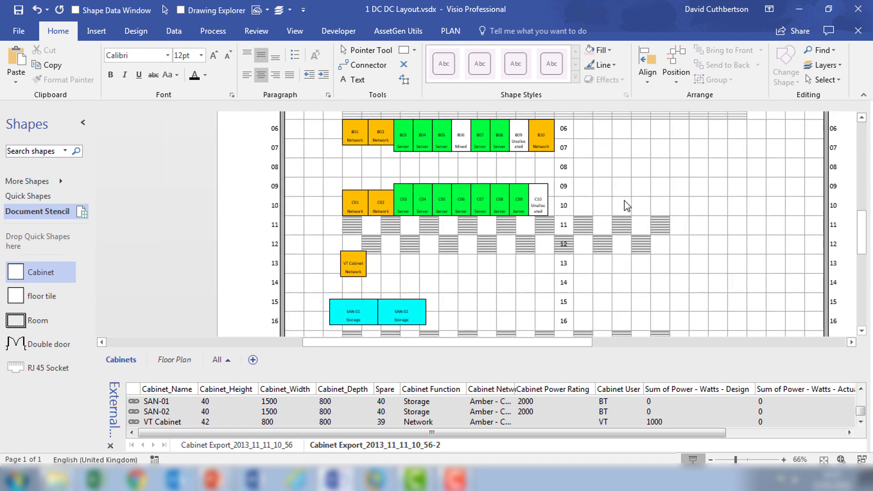
scroll(625, 204, down, 1)
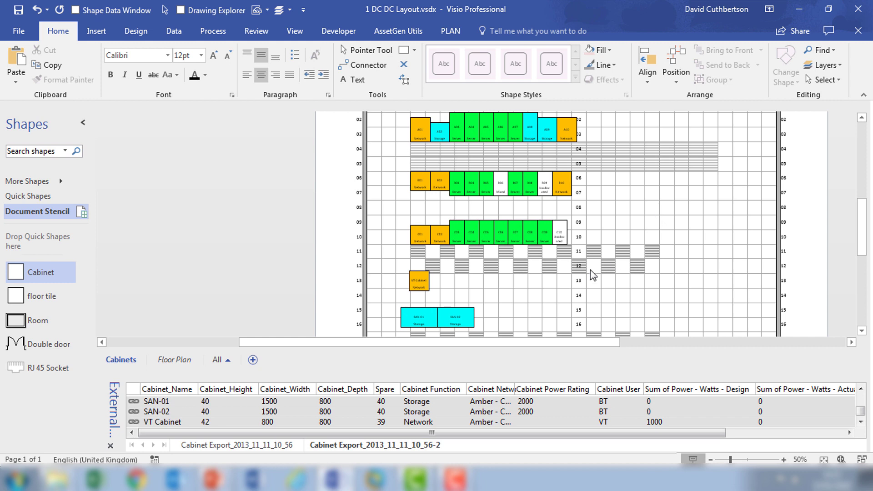
drag(376, 295, 516, 310)
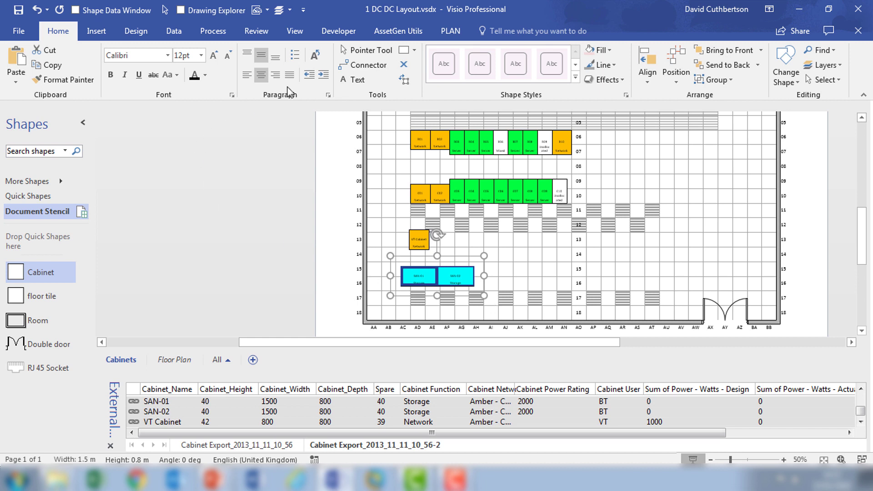
Turn both SAN cabinets vertical with Resize Vertical and move them toward the right wall
click(395, 32)
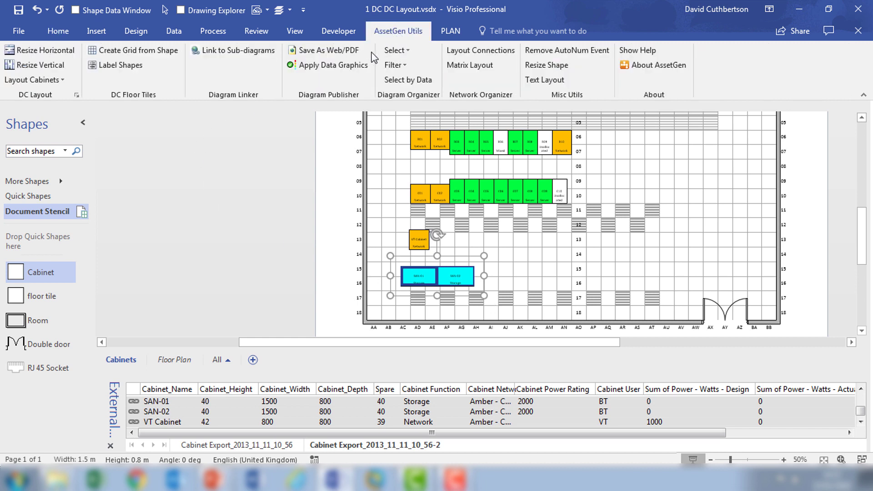
click(56, 68)
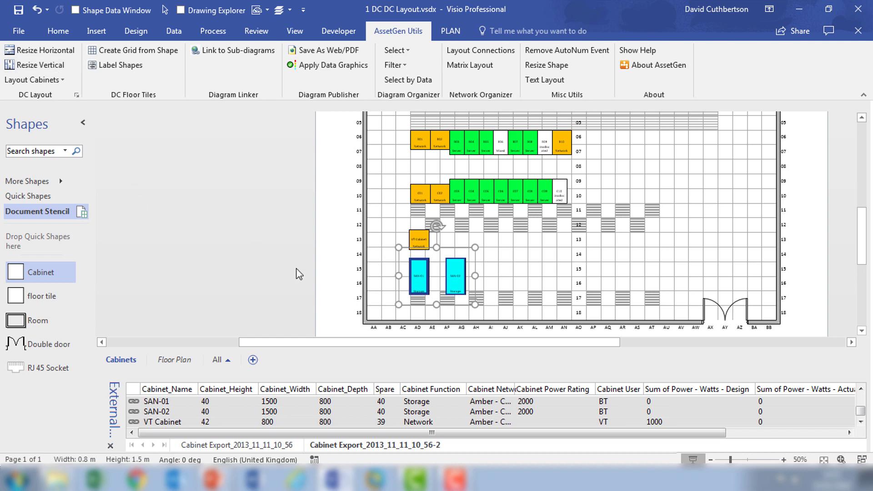
drag(460, 253, 737, 219)
Stack SAN-01 directly above SAN-02 in column AY
click(713, 191)
drag(699, 246, 734, 209)
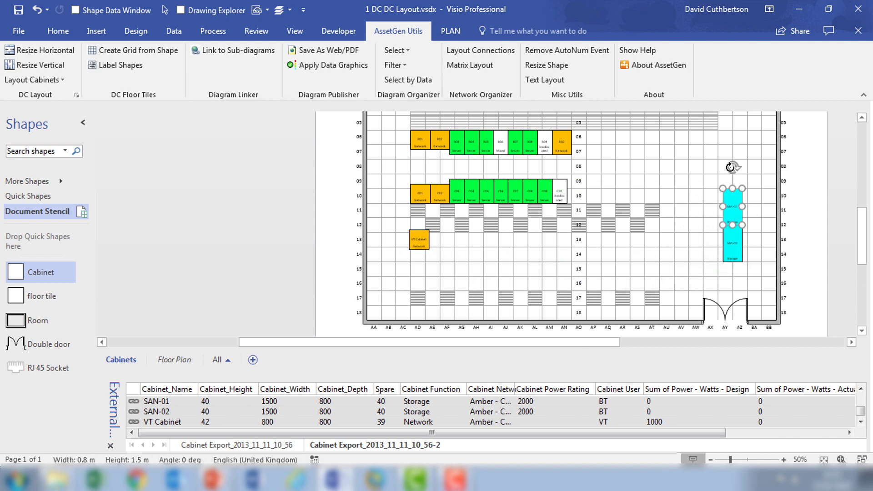
click(730, 167)
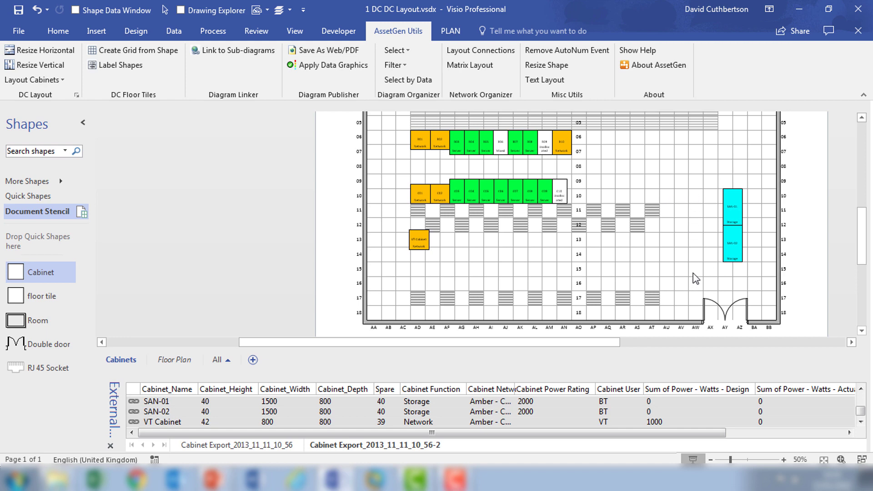
scroll(730, 239, up, 3)
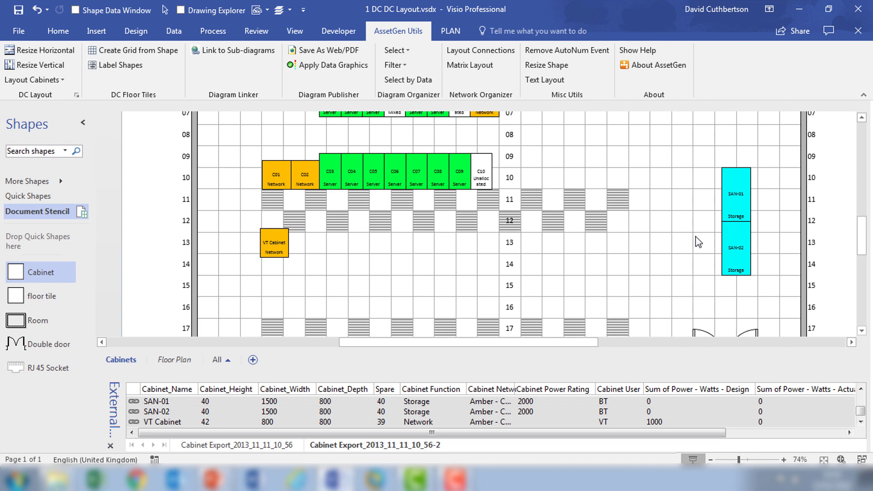